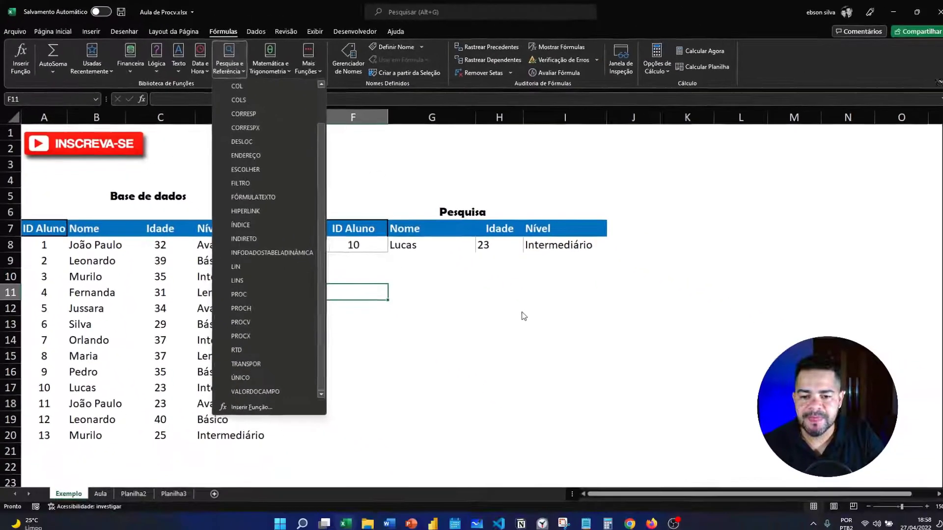
Step: Look up student ID 5 in the search table by entering it in cell F8 of the Exemplo sheet
left_click(788, 472)
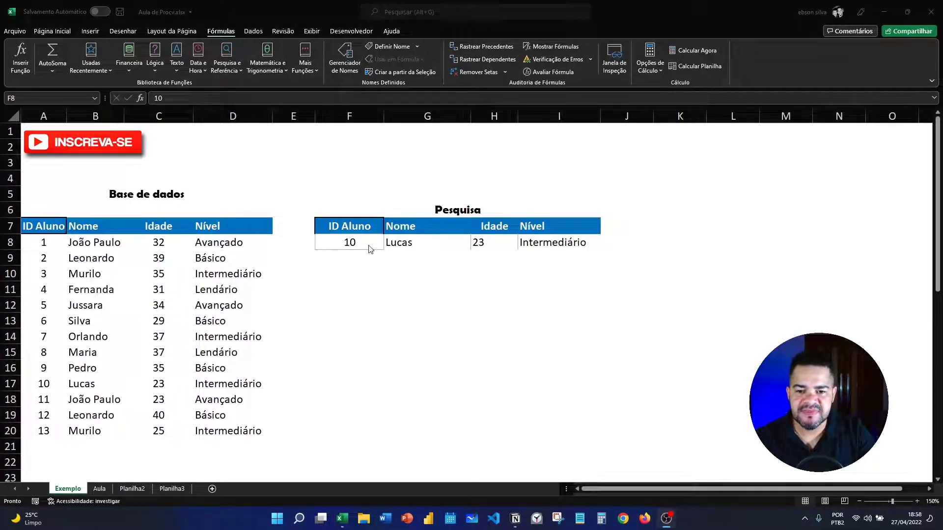
left_click(368, 246)
type("5")
key("Return")
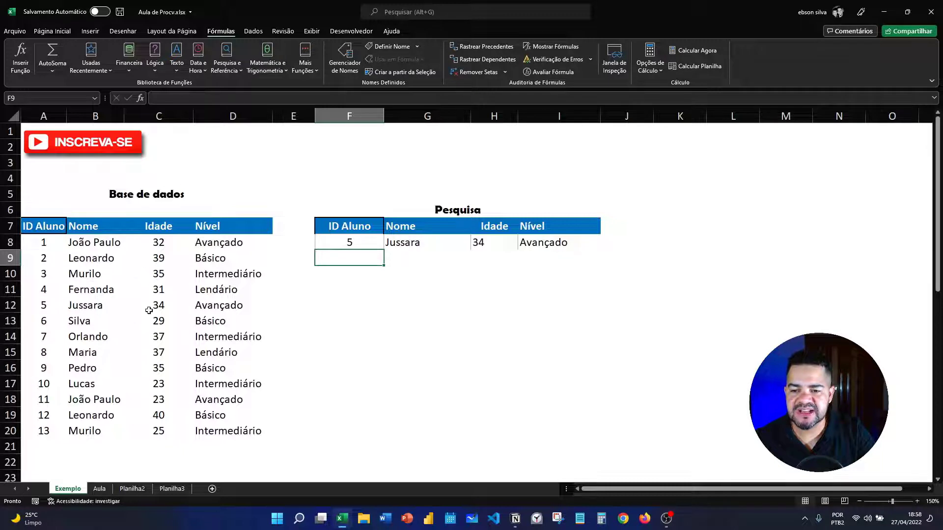
left_click(216, 308)
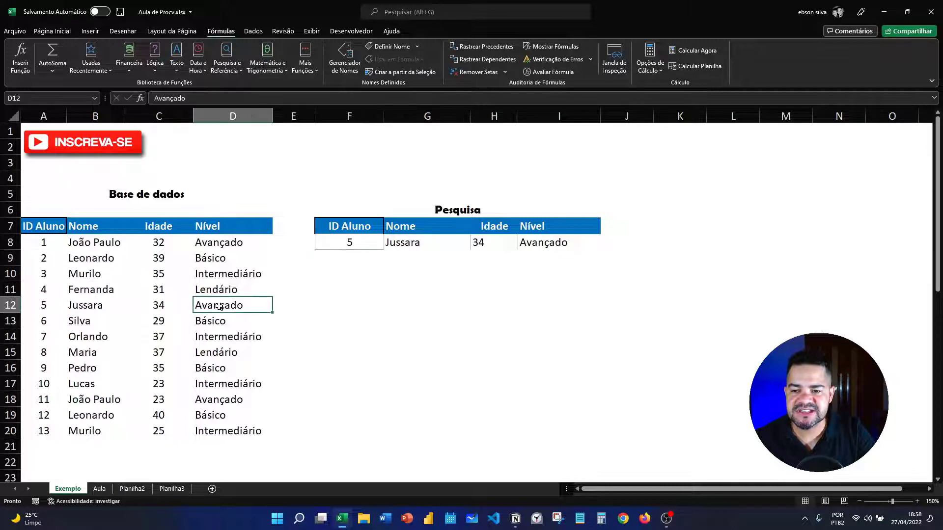
Step: Set the searched ID Aluno in cell F8 of the Exemplo sheet to 3
left_click(371, 240)
type("3")
key("Return")
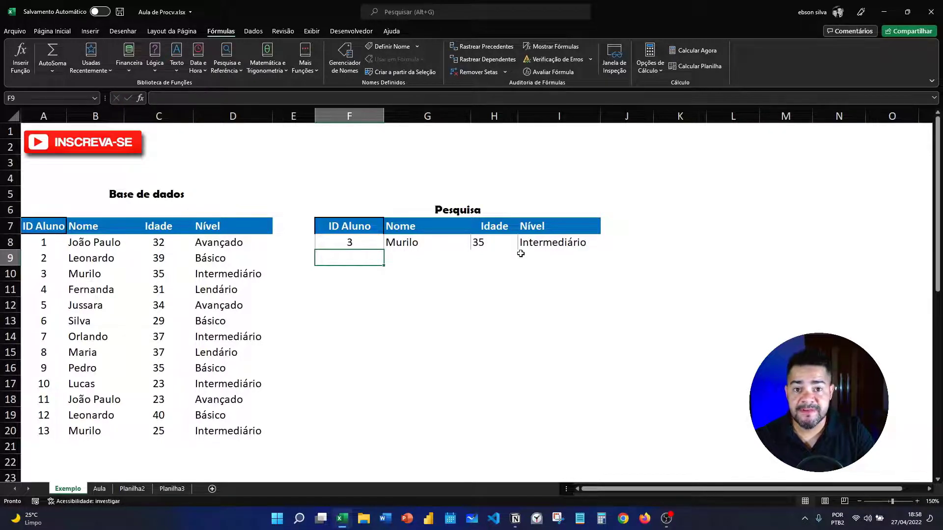
Step: Switch to the Aula sheet and select an empty cell below its search table
left_click(107, 489)
left_click(362, 319)
left_click(422, 285)
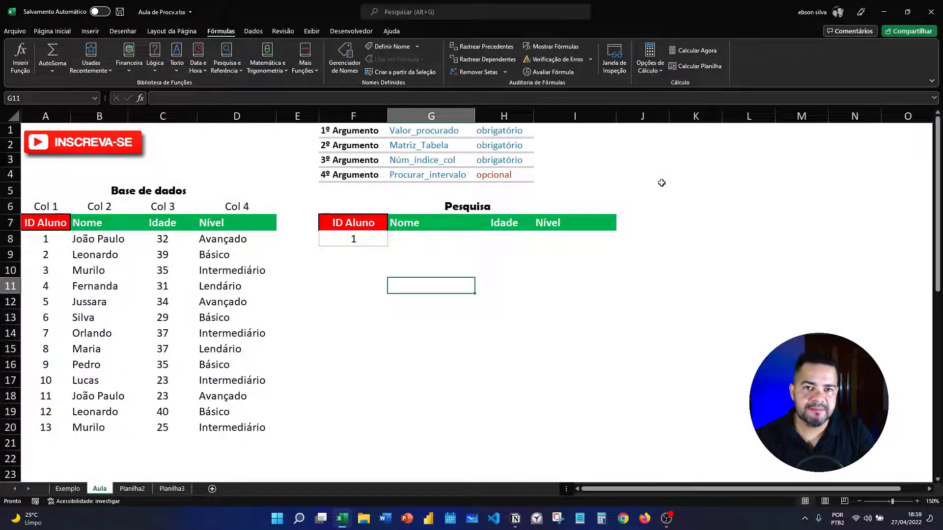
Step: Examine the ID Aluno and Nome cells of the search table and the database's ID Aluno column, A7:A20
left_click(416, 255)
left_click(421, 239)
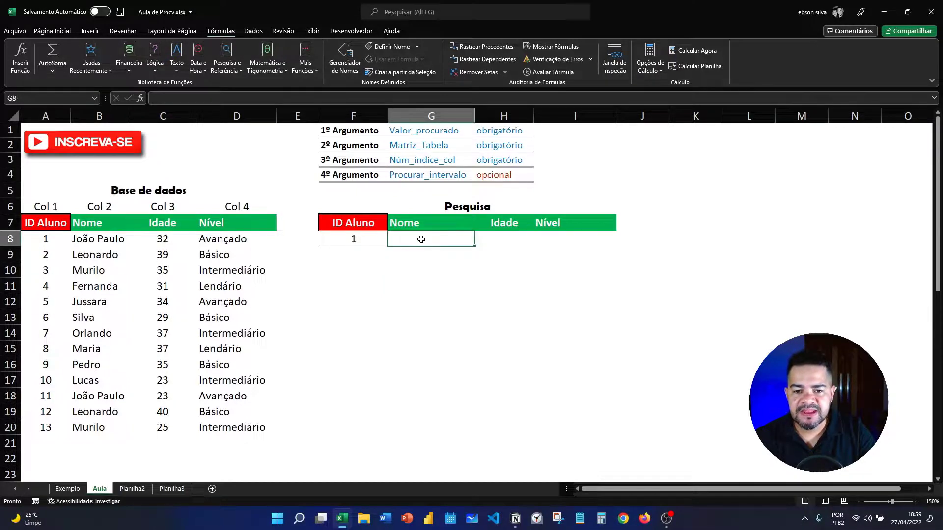
left_click(376, 239)
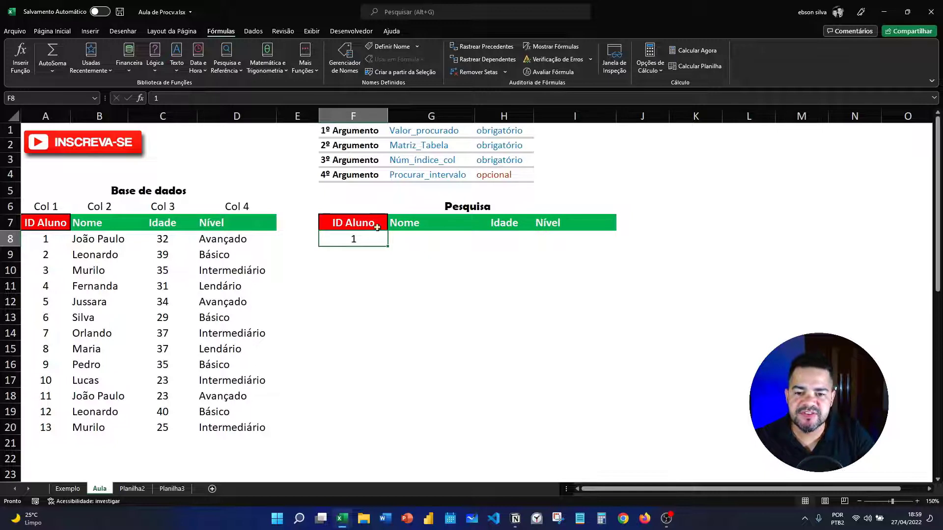
left_click(426, 237)
left_click(368, 240)
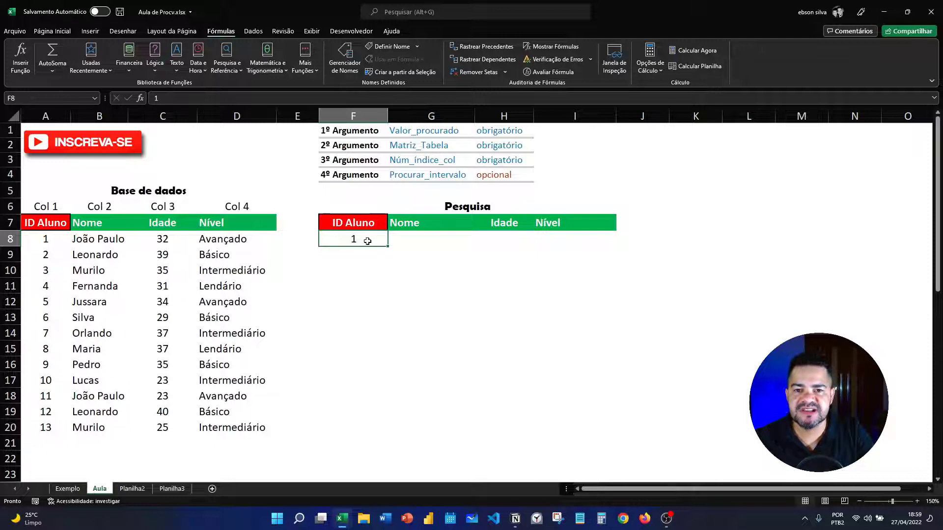
left_click(401, 239)
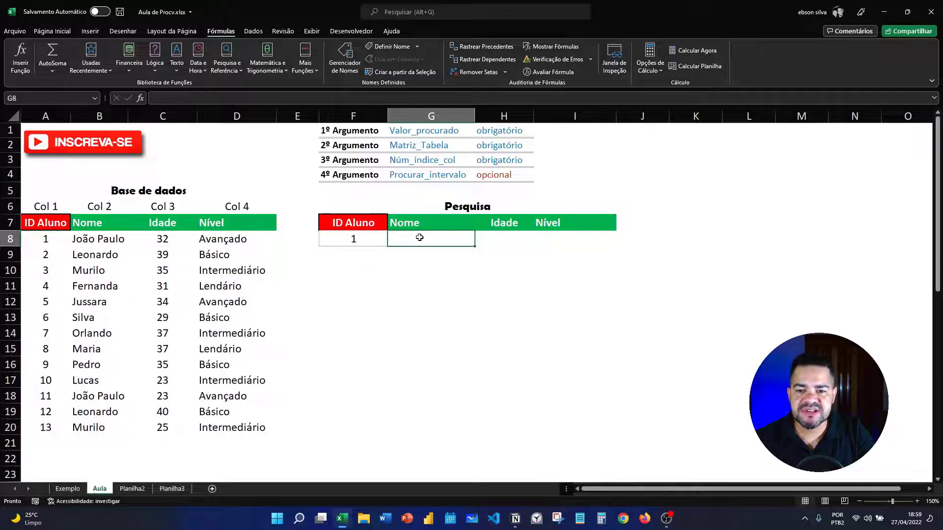
left_click_drag(52, 231, 47, 427)
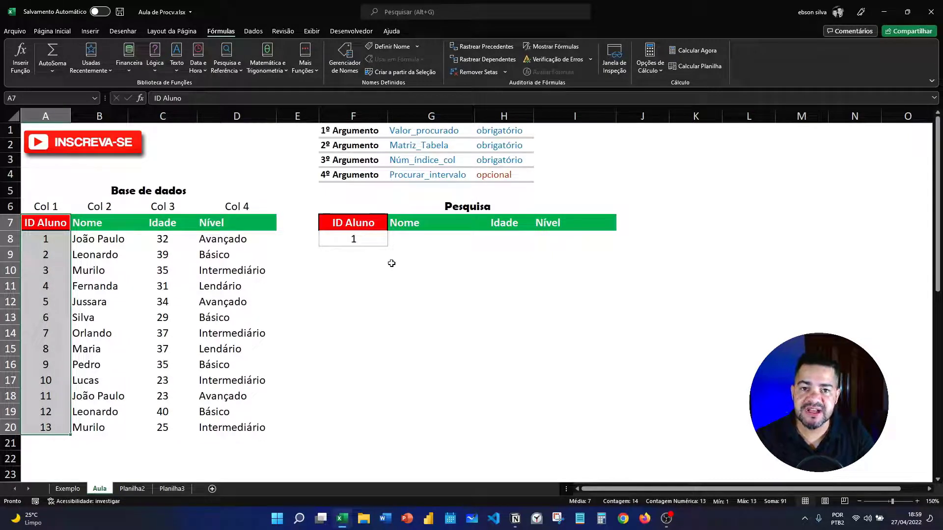
left_click(55, 234)
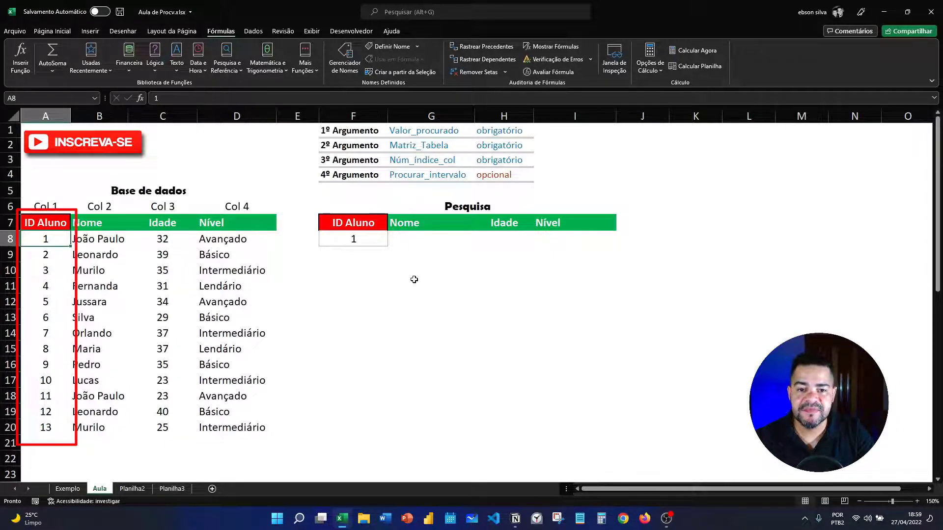
left_click(422, 239)
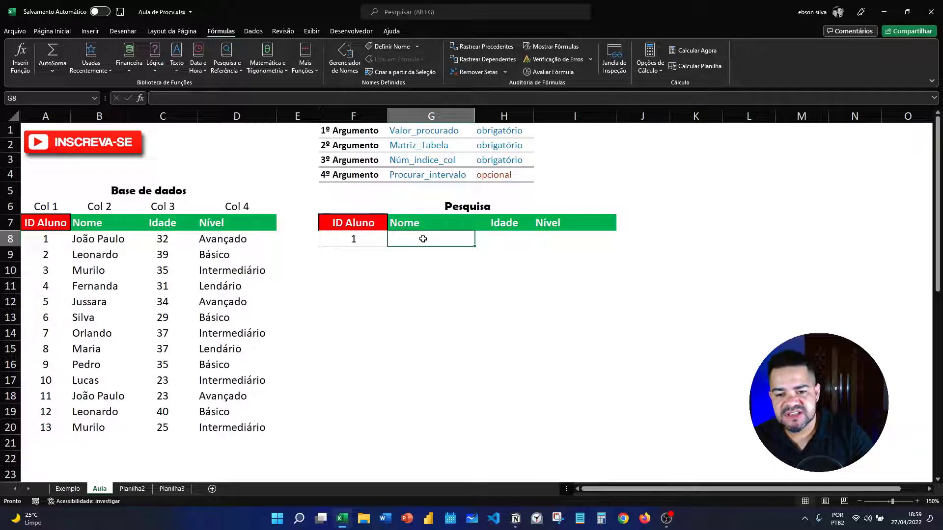
left_click(369, 238)
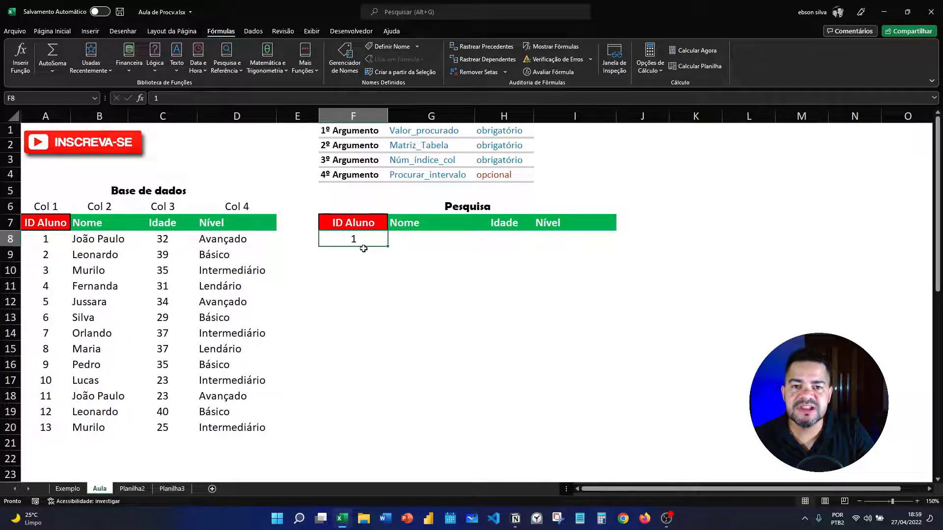
left_click(427, 269)
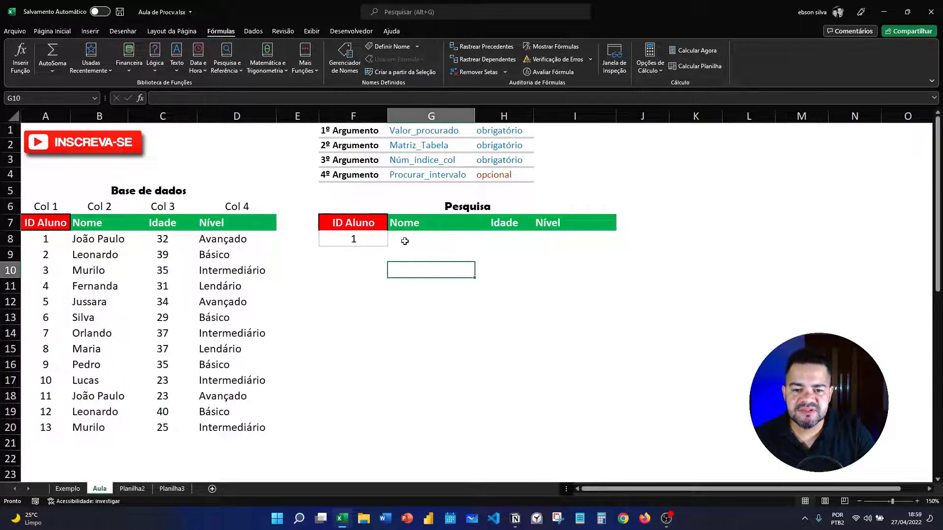
Step: Start a PROCV formula in G8 with F8 as the lookup value and A7:D20 as the table array
left_click(403, 240)
type("=procv")
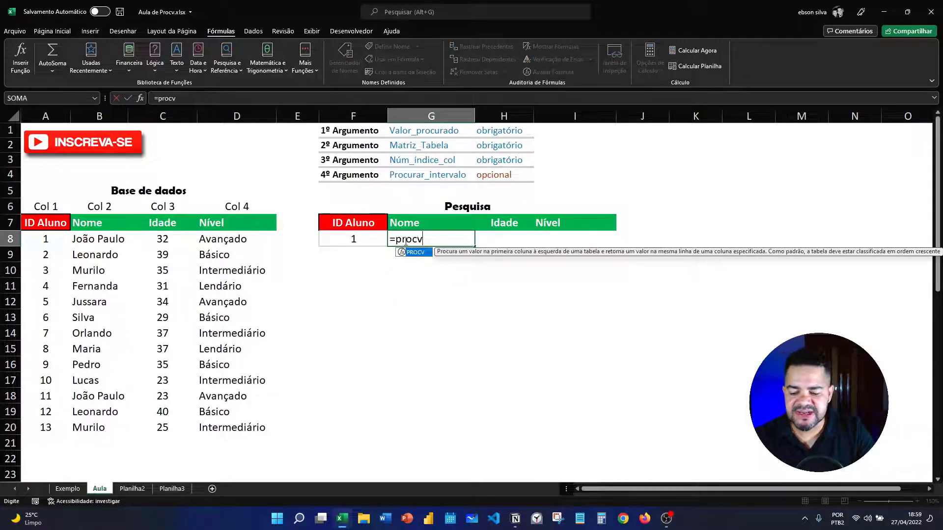
key("Tab")
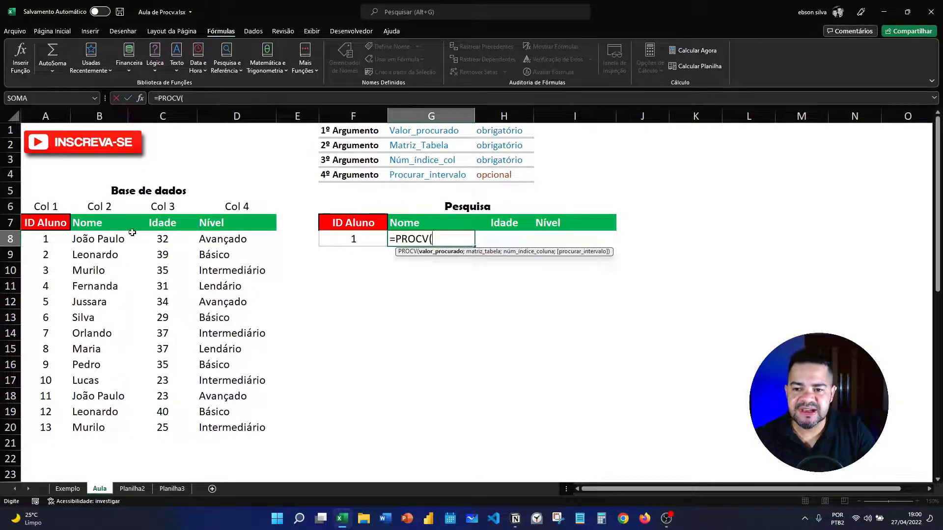
left_click(369, 239)
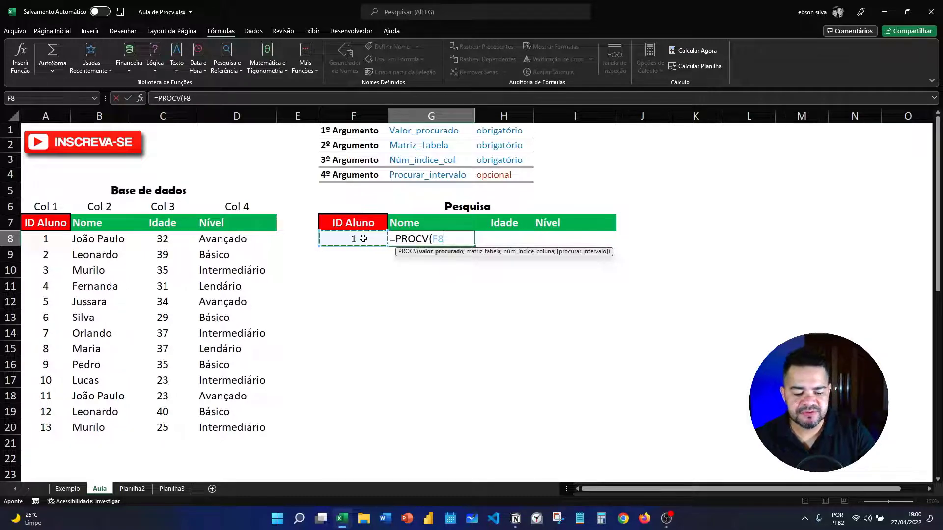
type(";")
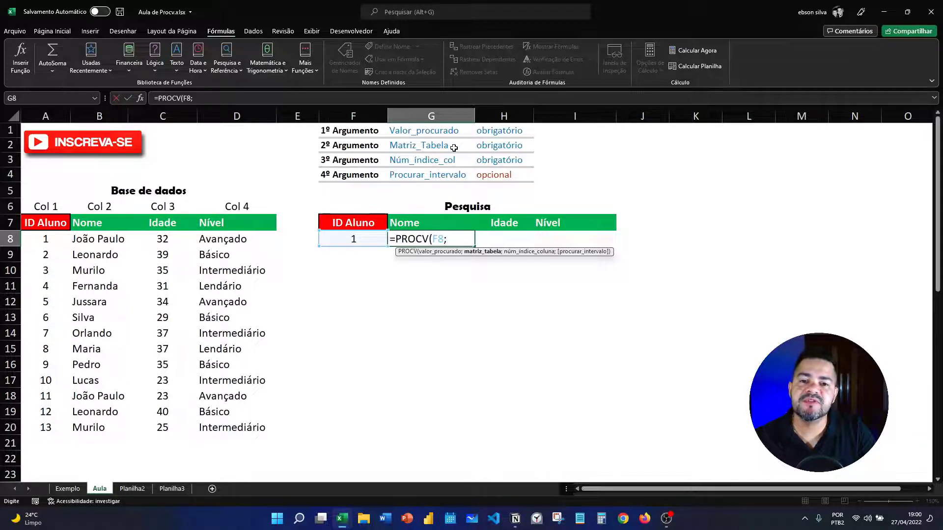
left_click(47, 223)
left_click_drag(74, 227, 241, 425)
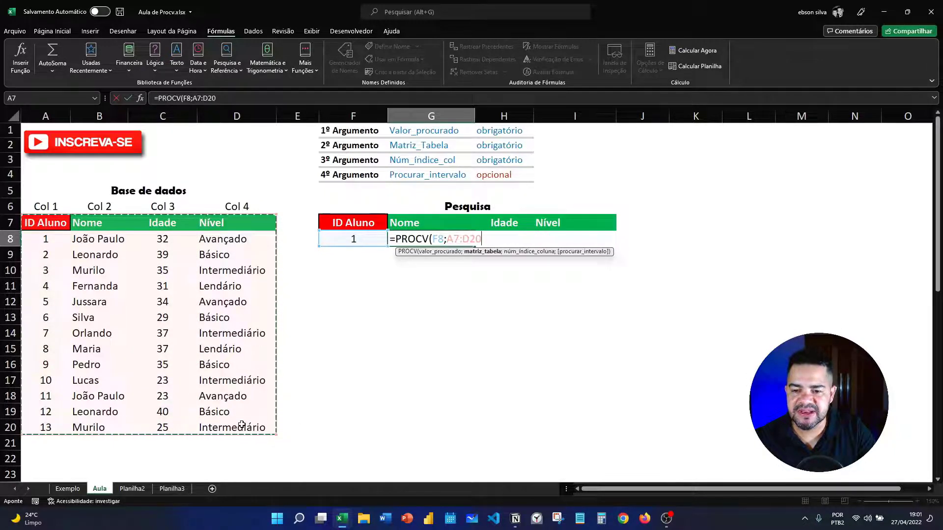
Step: Complete the PROCV formula in G8 with column index 2 and approximate match (1)
type(";2")
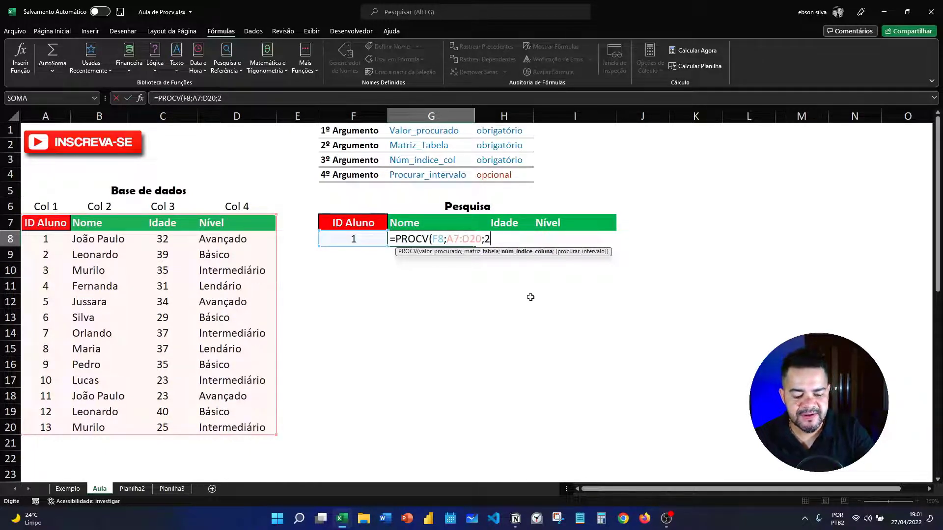
type(";")
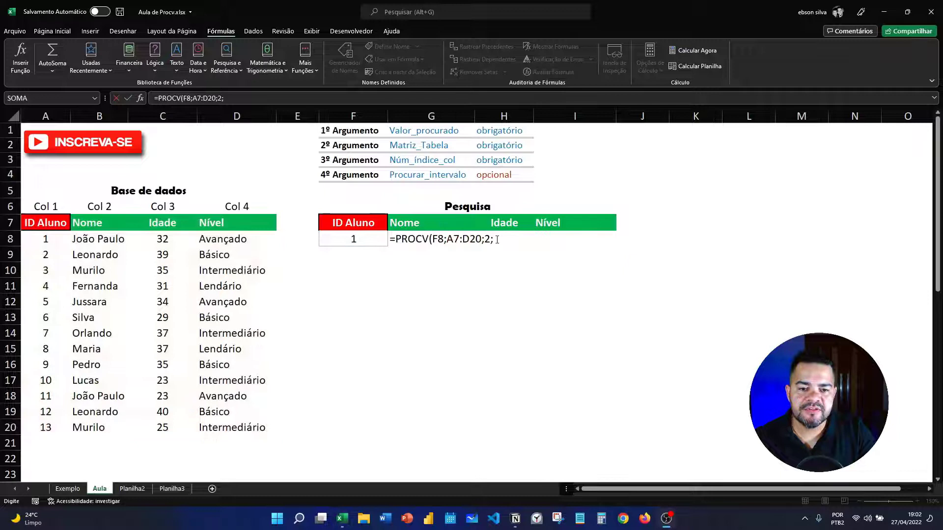
left_click(497, 240)
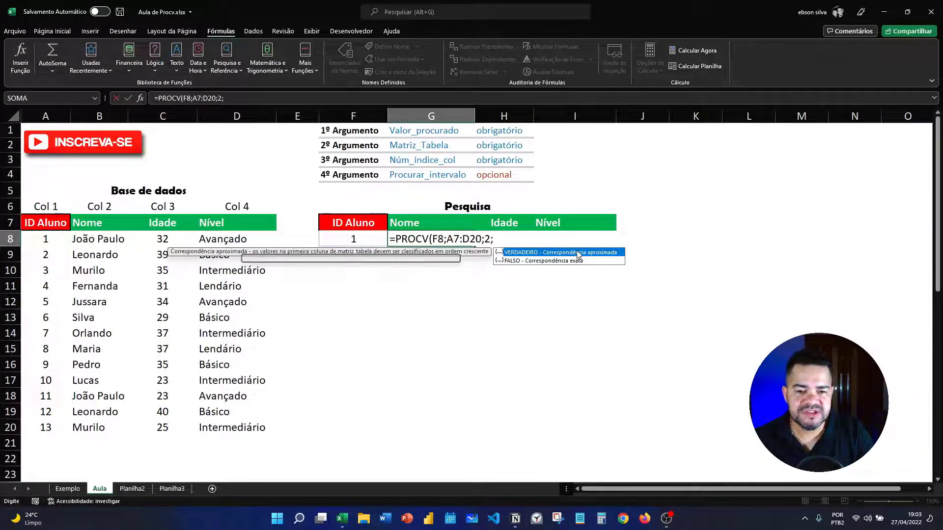
type("1)")
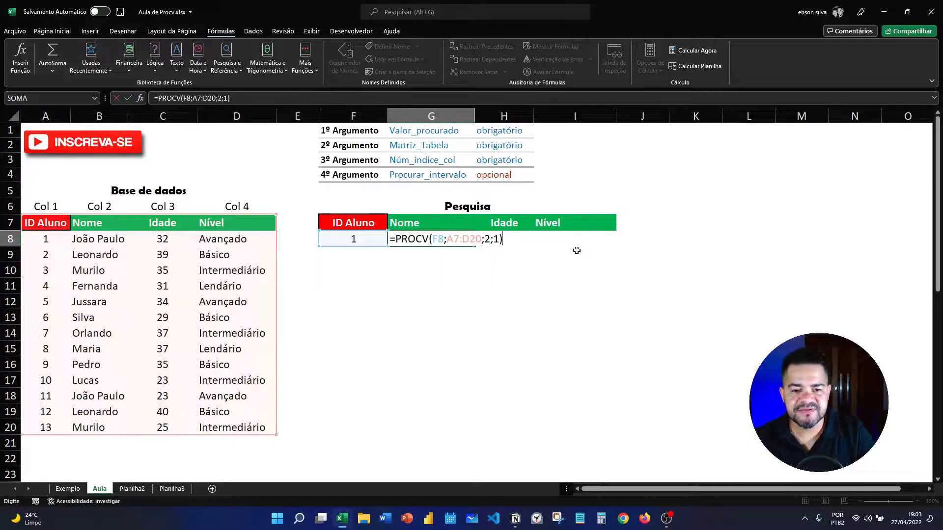
key("Return")
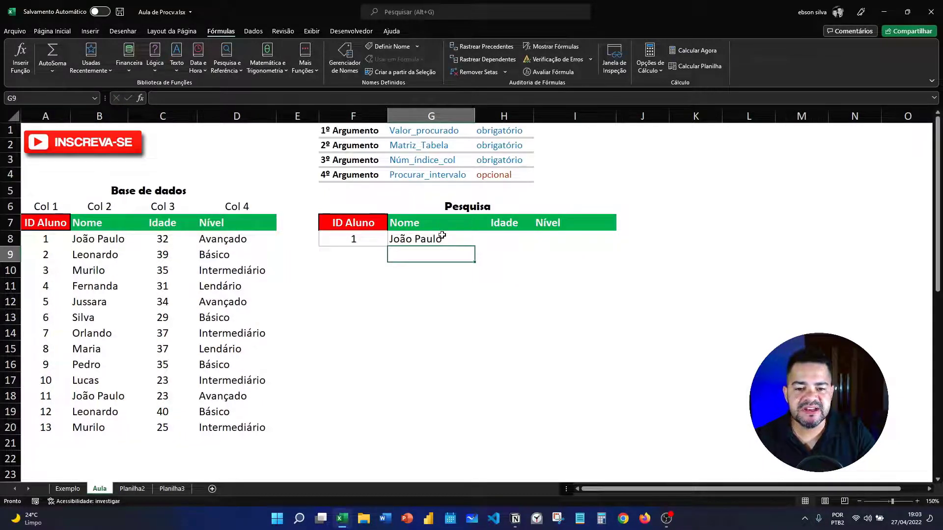
Step: Test the approximate-match formula by setting the searched ID in F8 to 14, one past the last database ID
left_click(442, 234)
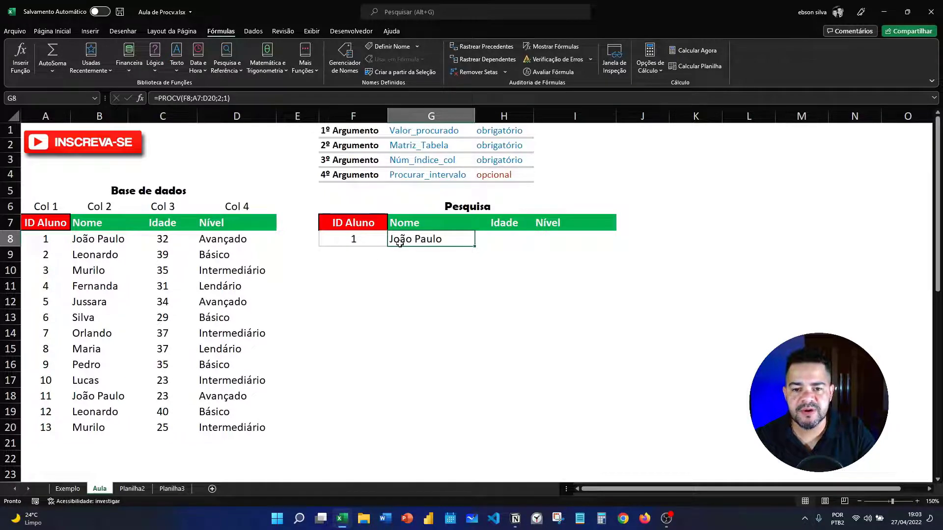
left_click(364, 240)
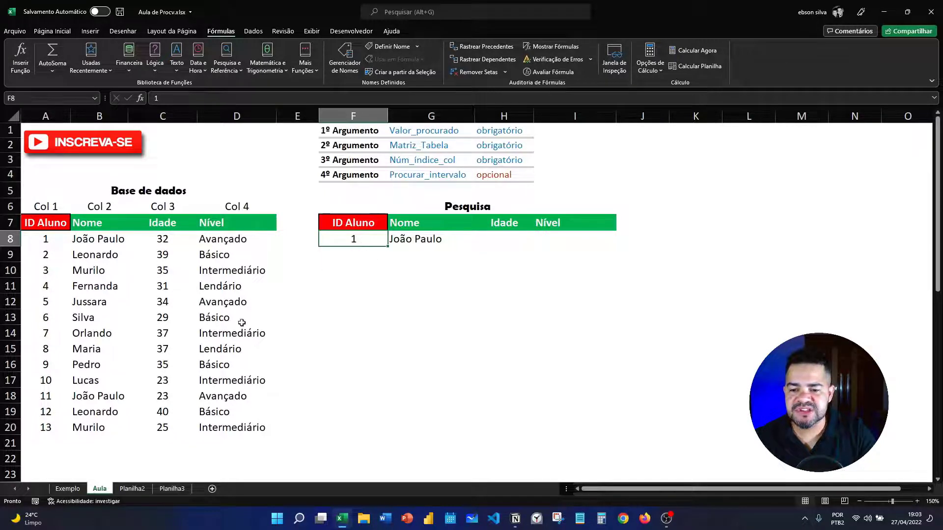
left_click(51, 429)
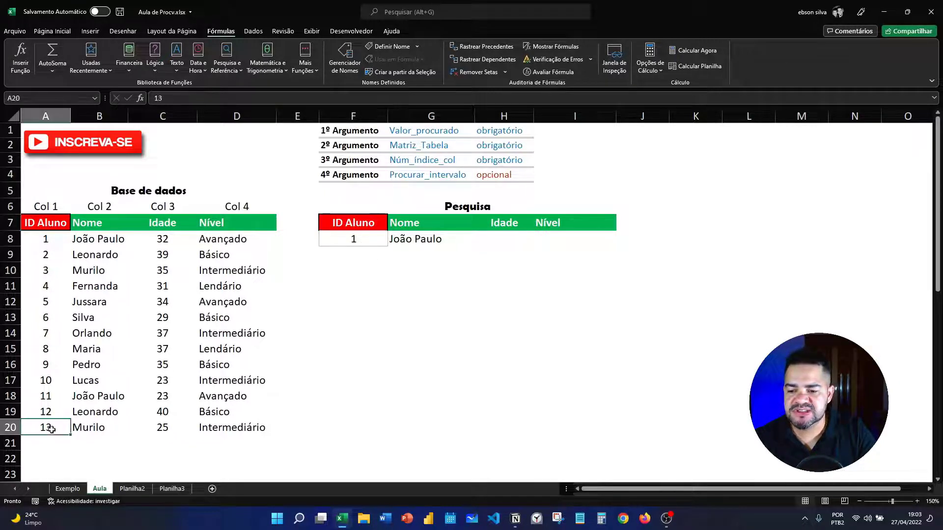
left_click(347, 240)
type("14")
key("Return")
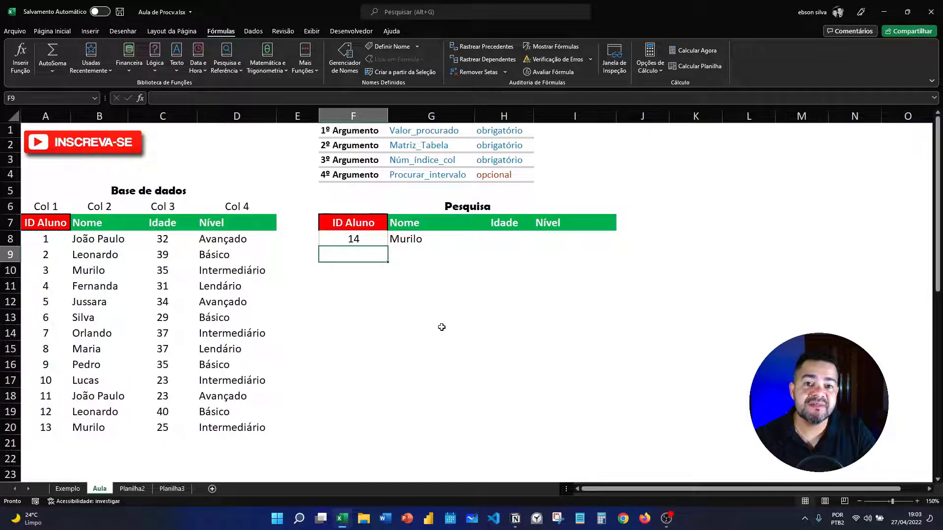
Step: Change the PROCV formula's last argument in G8 to 0 for an exact match
double_click(499, 240)
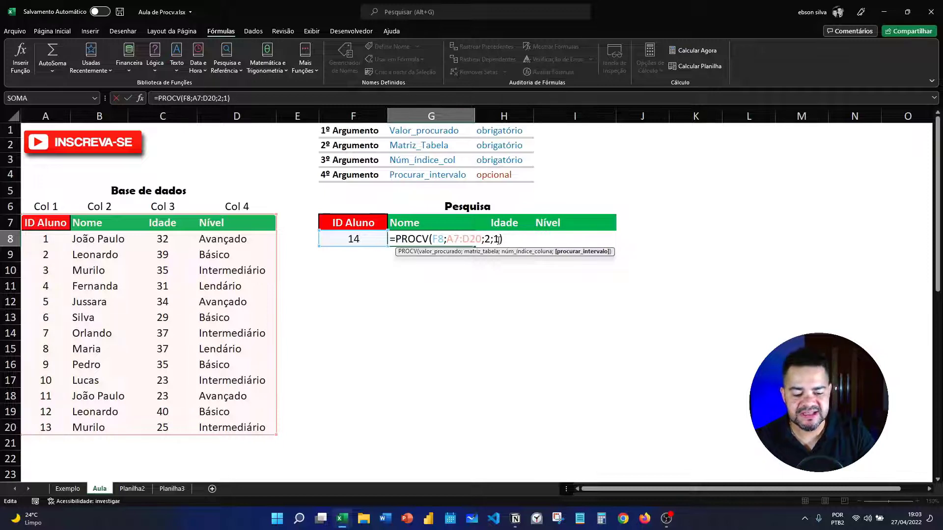
key("Delete")
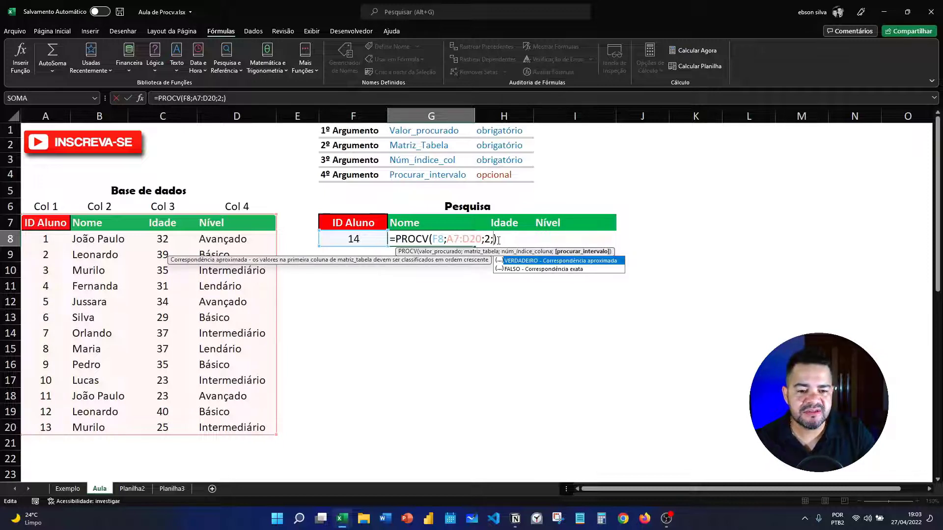
type("0")
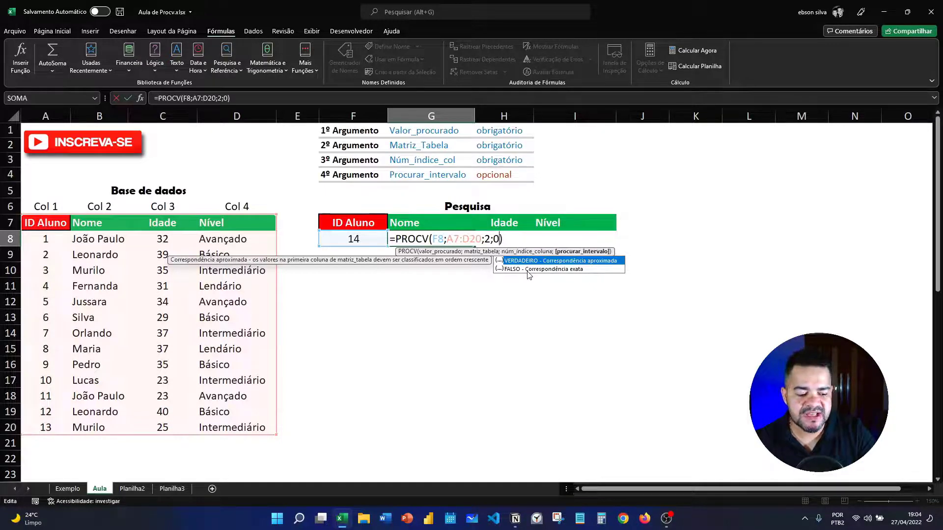
key("Return")
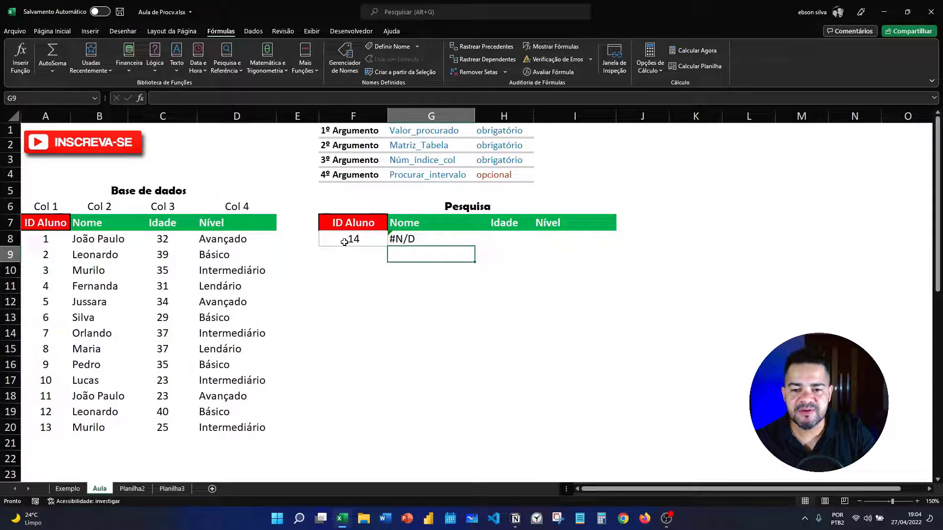
Step: Check the exact-match formula in G8 and set the searched ID Aluno in F8 to 13
left_click(345, 241)
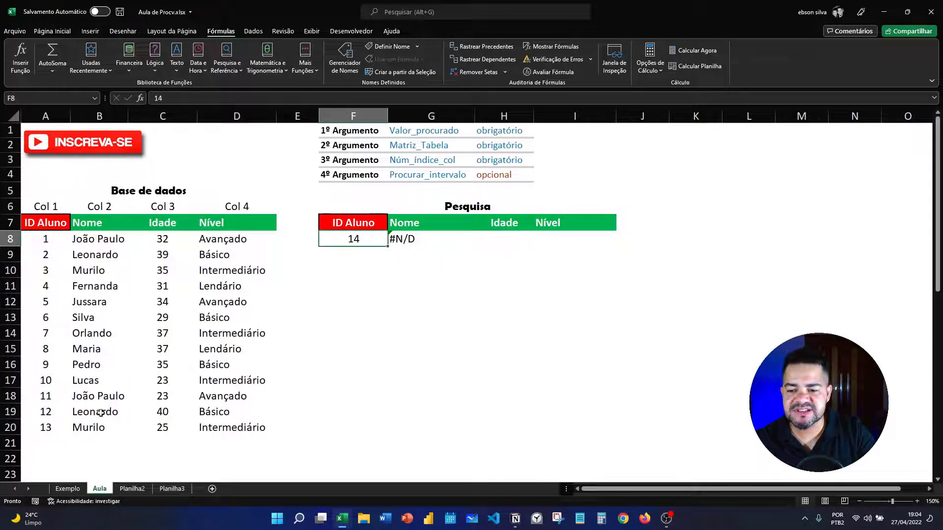
left_click(439, 244)
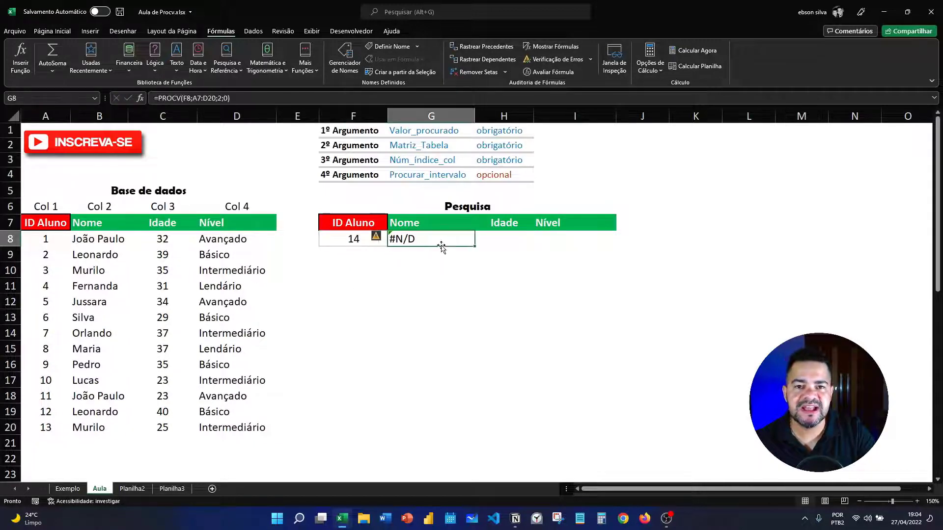
left_click(359, 240)
type("13")
key("Return")
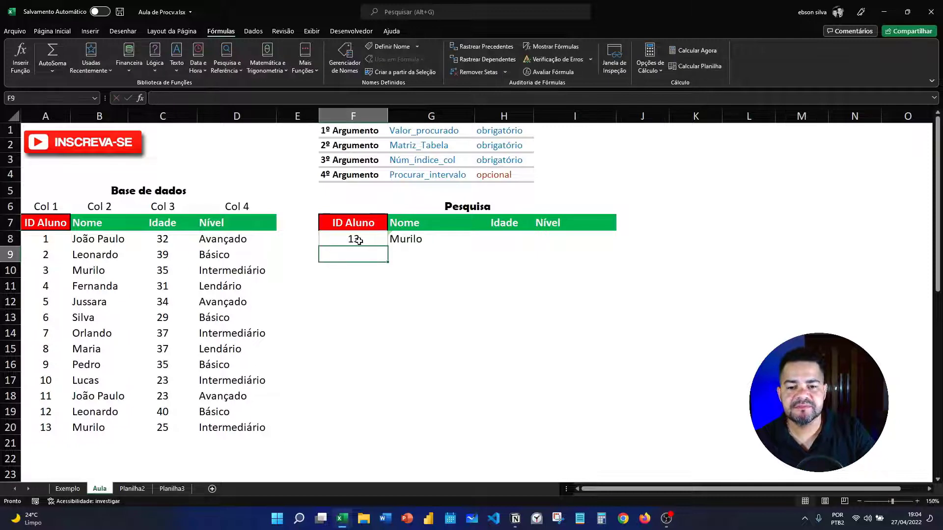
left_click(400, 301)
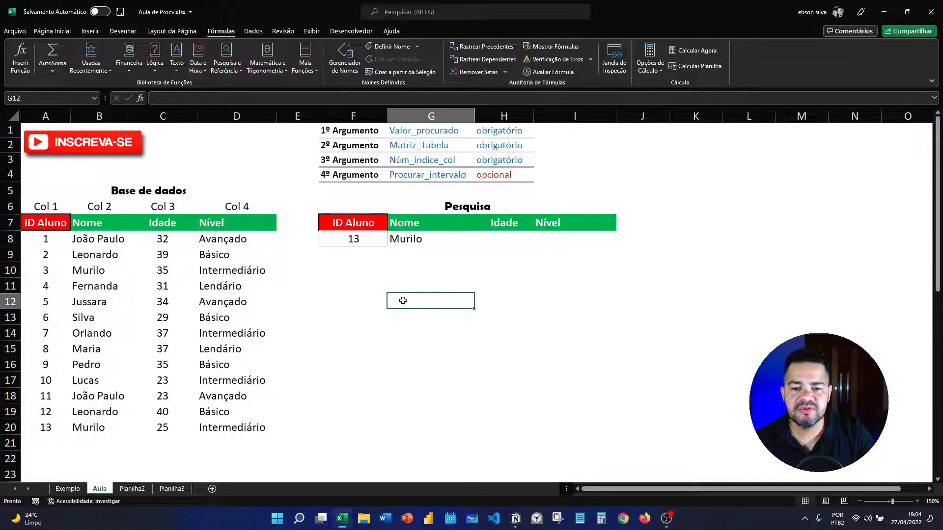
left_click(422, 249)
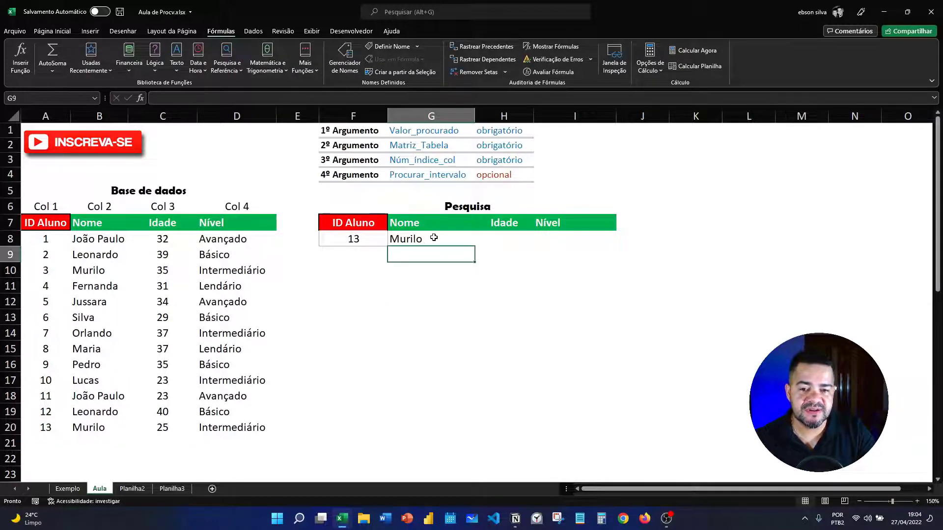
left_click(434, 237)
Step: Start a PROCV formula in H8 under Idade with the searched ID in F8 as its lookup value
left_click(502, 239)
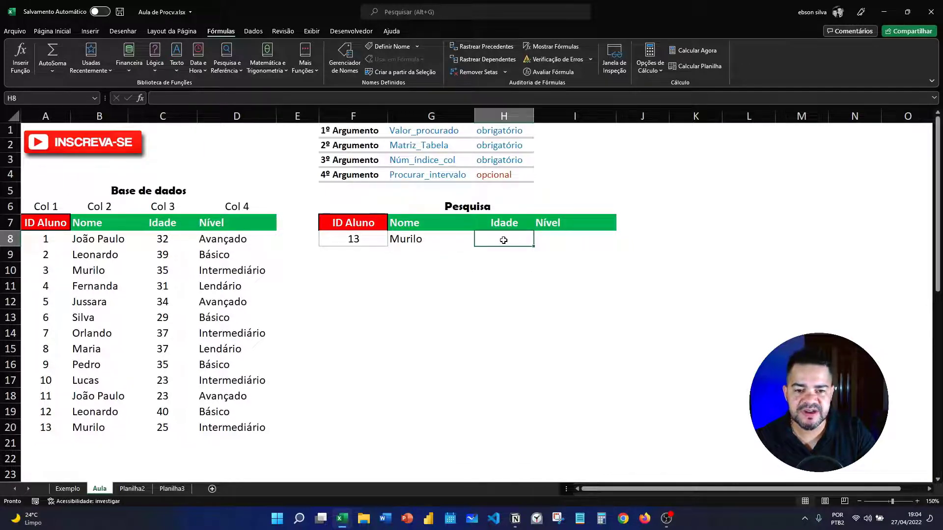
type("=")
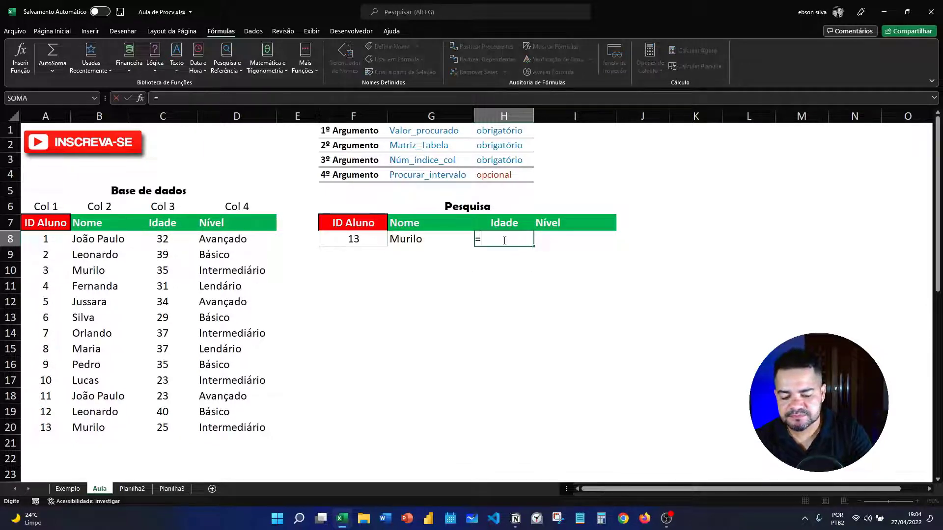
type("proc")
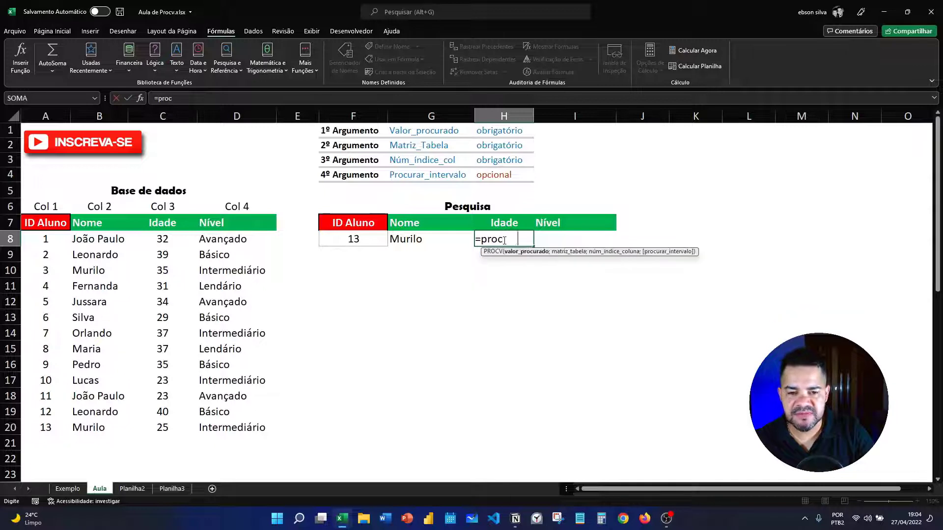
key("Tab")
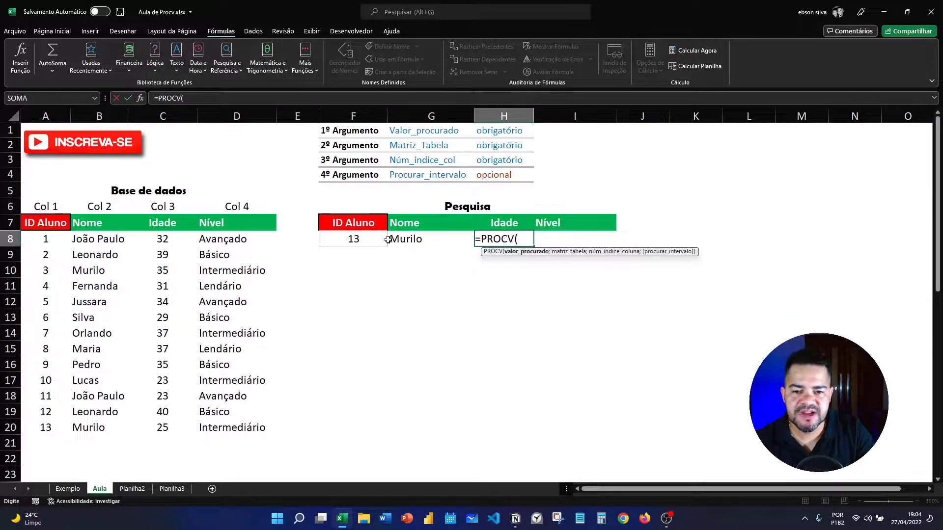
left_click(371, 240)
type(";")
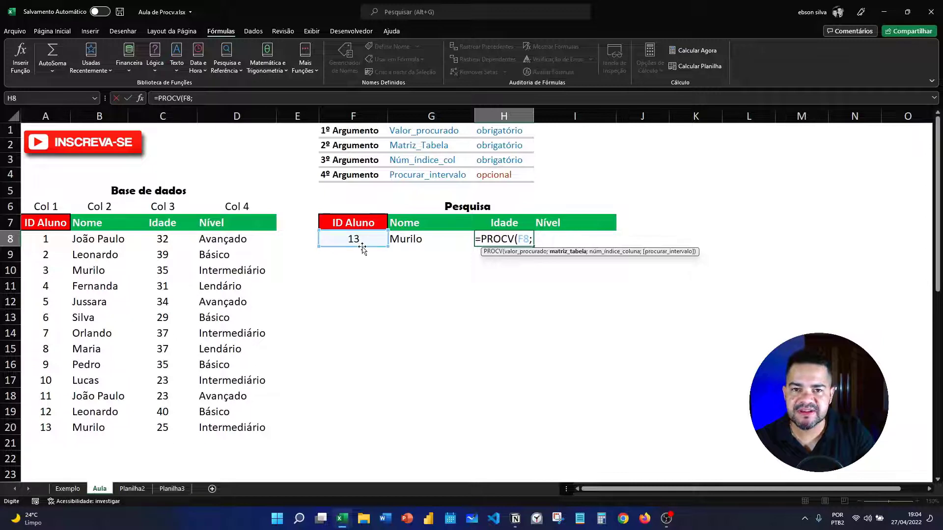
Step: Complete the Idade formula in H8 with table range A7:D20, column index 3 and exact match (FALSO)
left_click_drag(57, 224, 253, 422)
type(";")
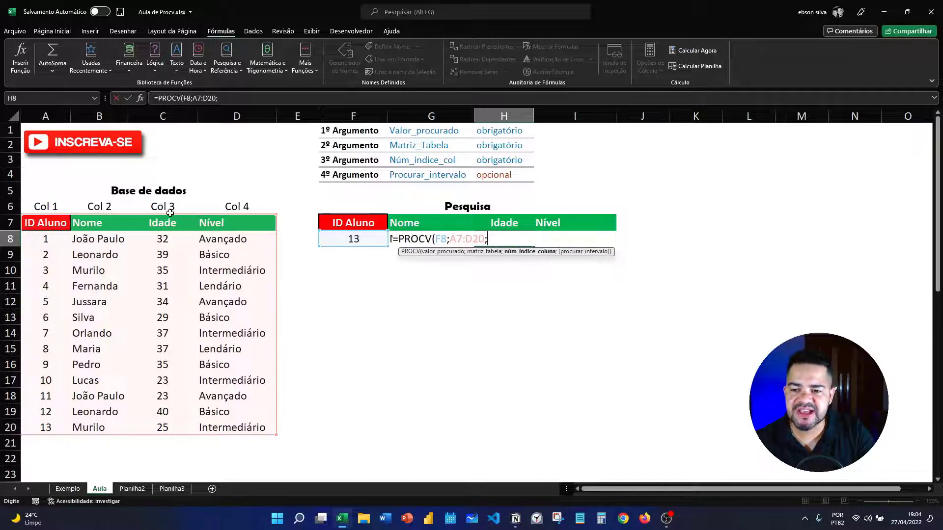
type("3;")
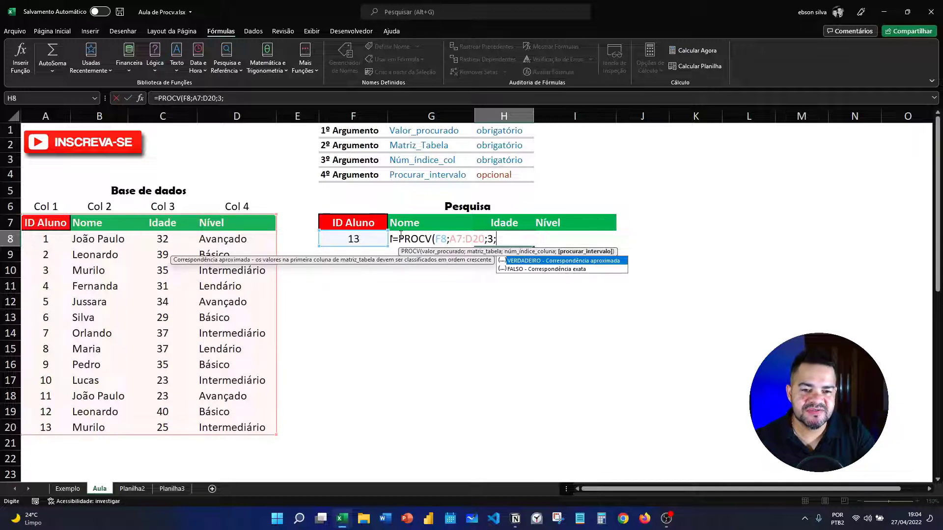
left_click(519, 271)
double_click(518, 270)
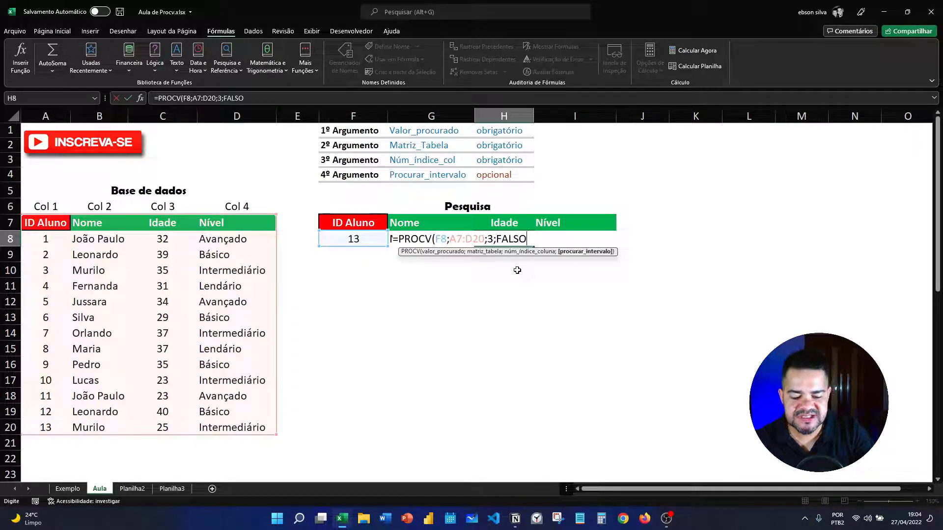
key("Return")
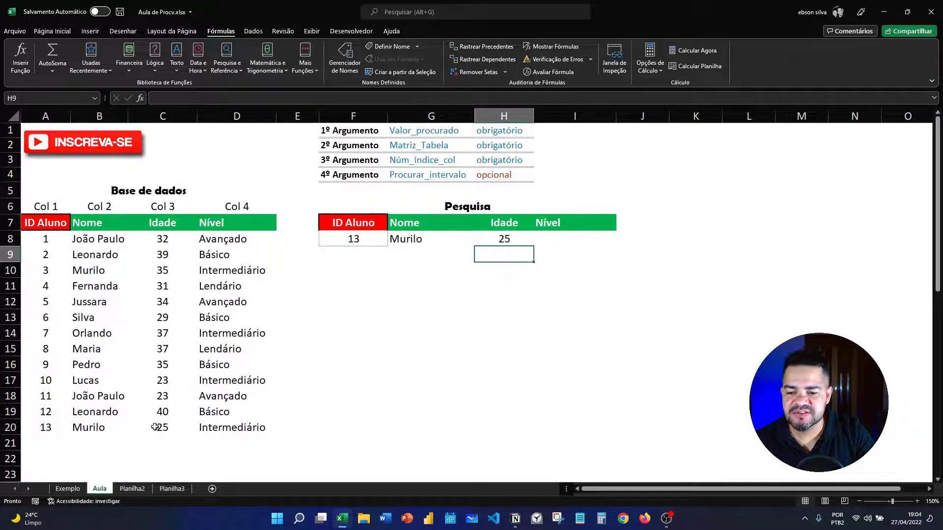
Step: Start a PROCV formula in I8 under Nível with the searched ID in F8 as its lookup value
left_click(553, 237)
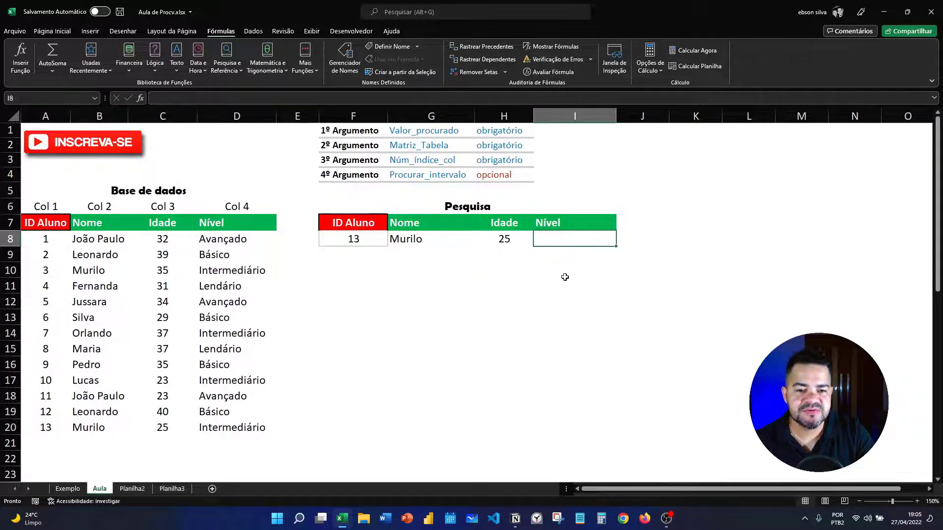
type("=procv")
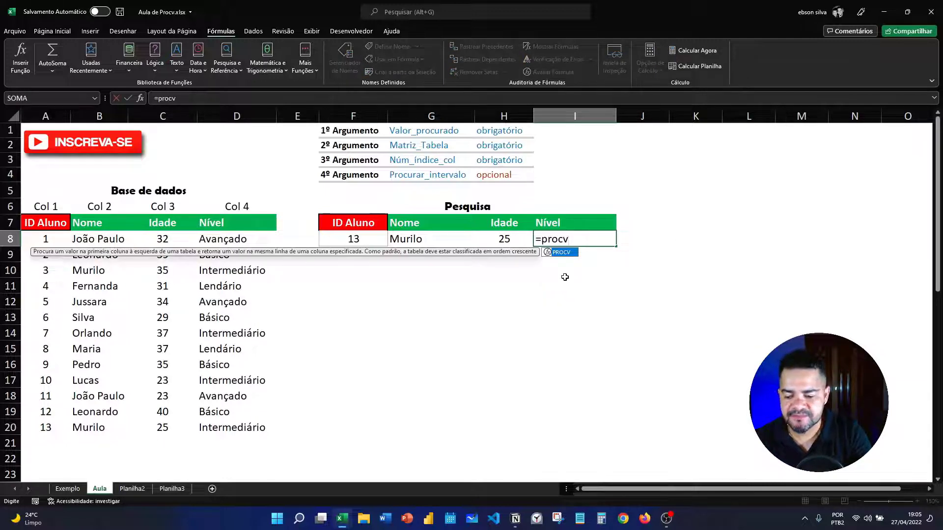
key("Tab")
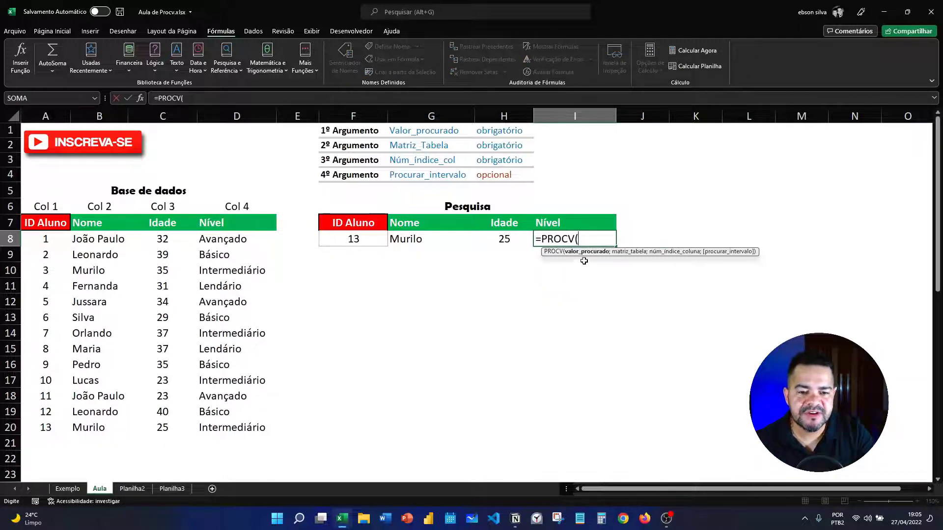
left_click(363, 237)
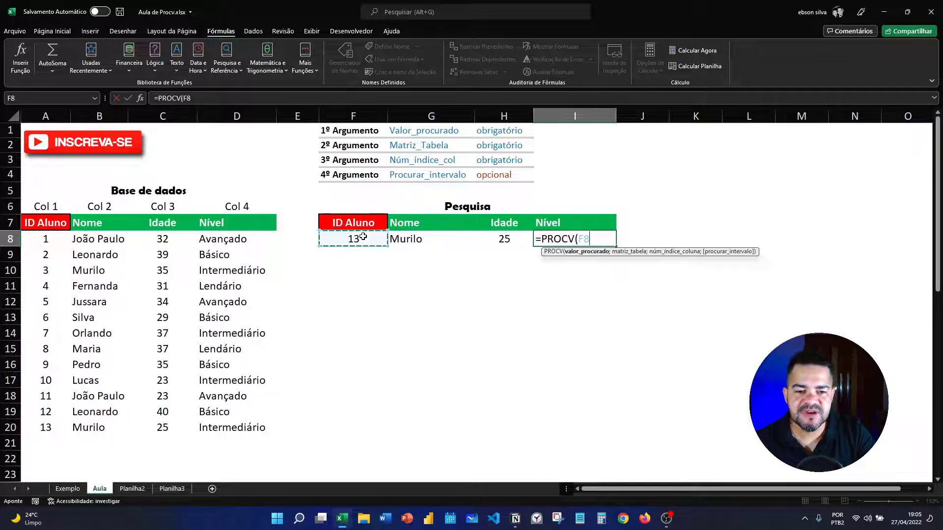
type(";")
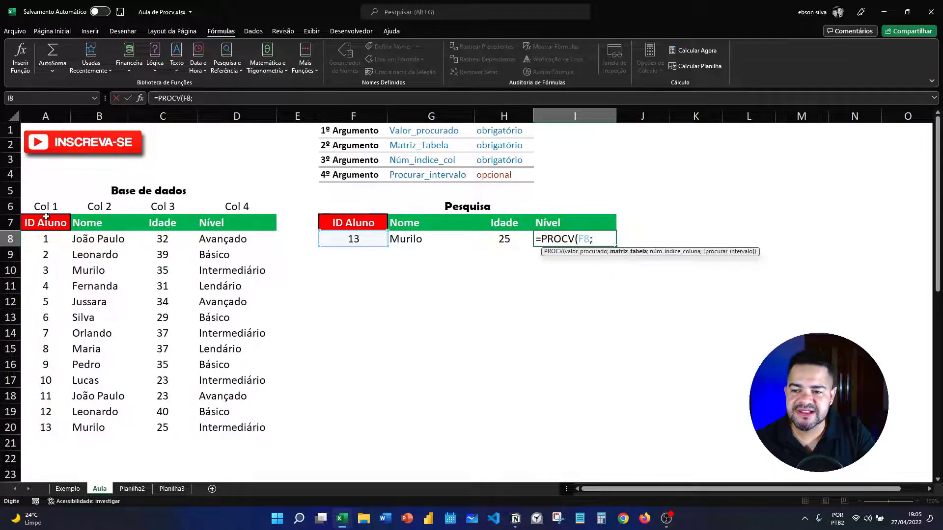
Step: Complete the Nível formula in I8 with table range A7:D20, column index 4 and exact match (FALSO)
left_click_drag(46, 223, 238, 419)
type(";")
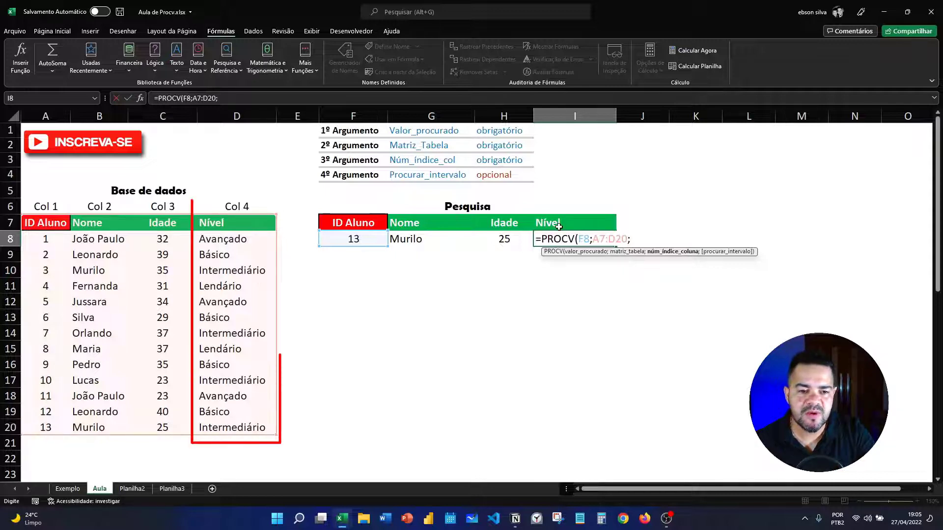
type("4;")
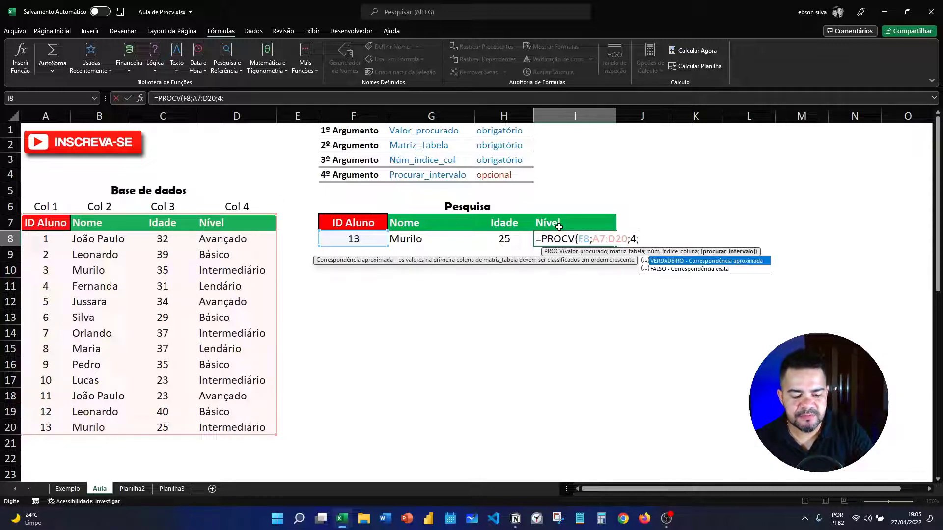
double_click(695, 270)
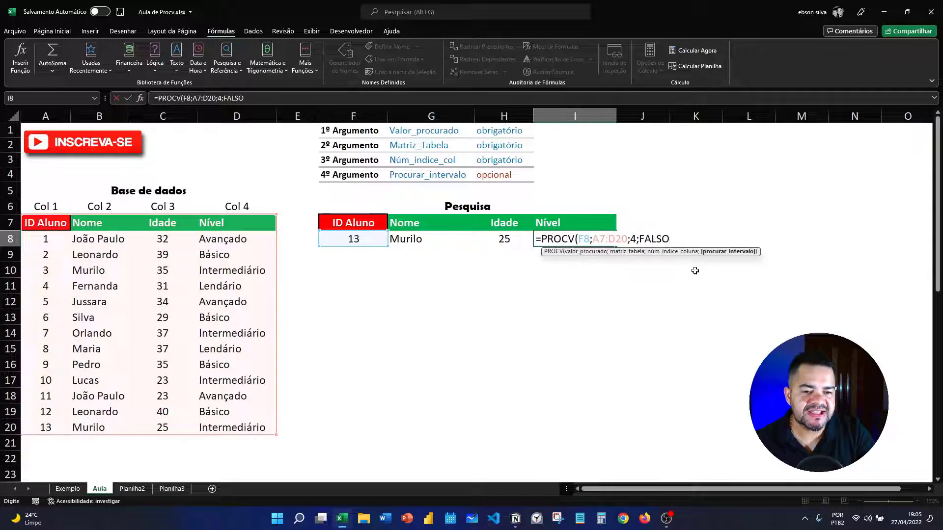
type(")")
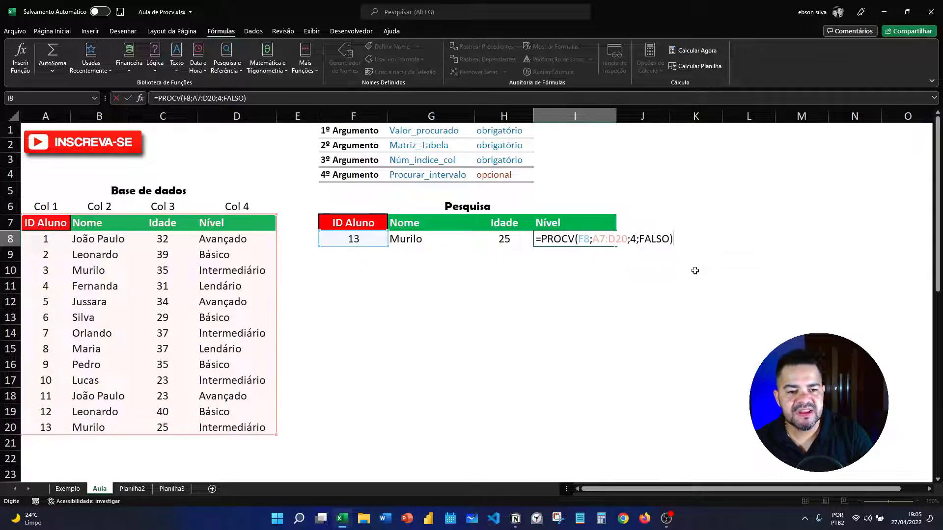
key("Return")
left_click(480, 280)
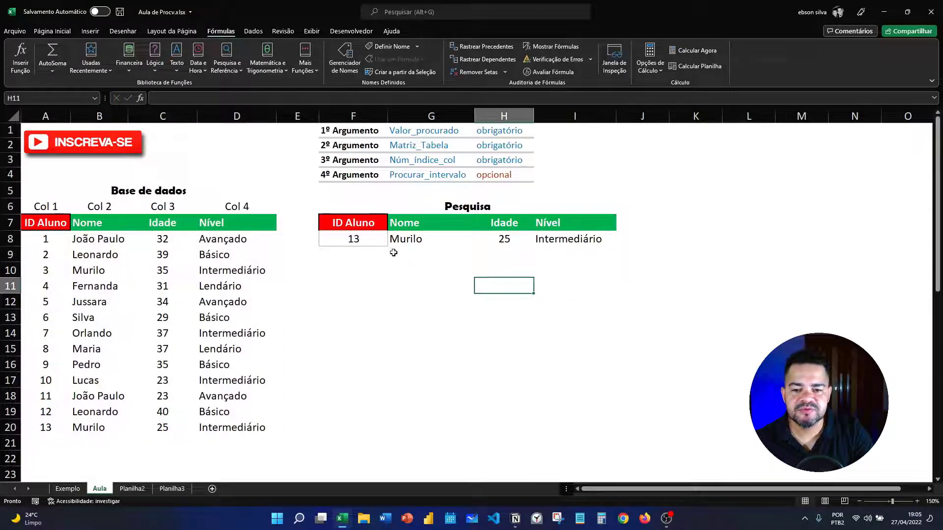
Step: Test the Nome, Idade and Nível lookups by setting the searched ID Aluno in F8 first to 2, and finally to 1
left_click(353, 239)
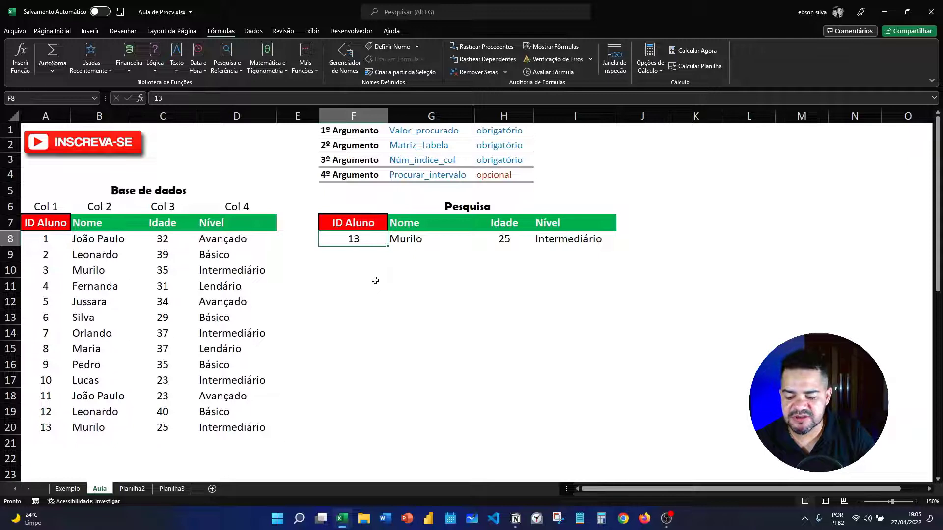
type("2")
key("Return")
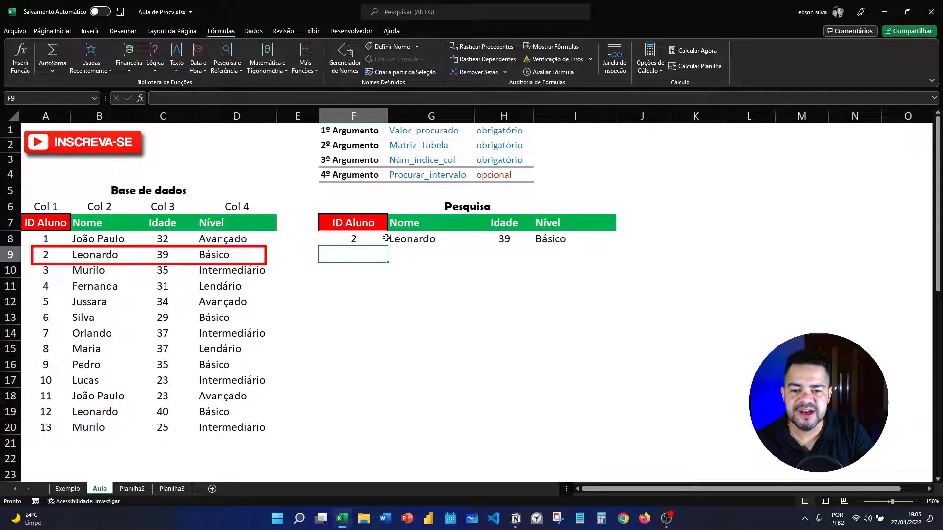
left_click(364, 238)
type("1")
key("BackSpace")
type("1")
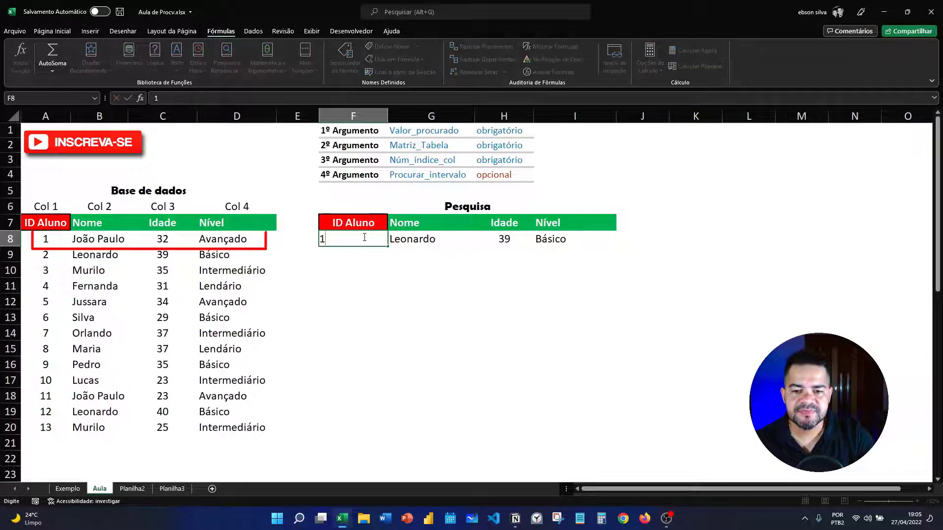
key("Return")
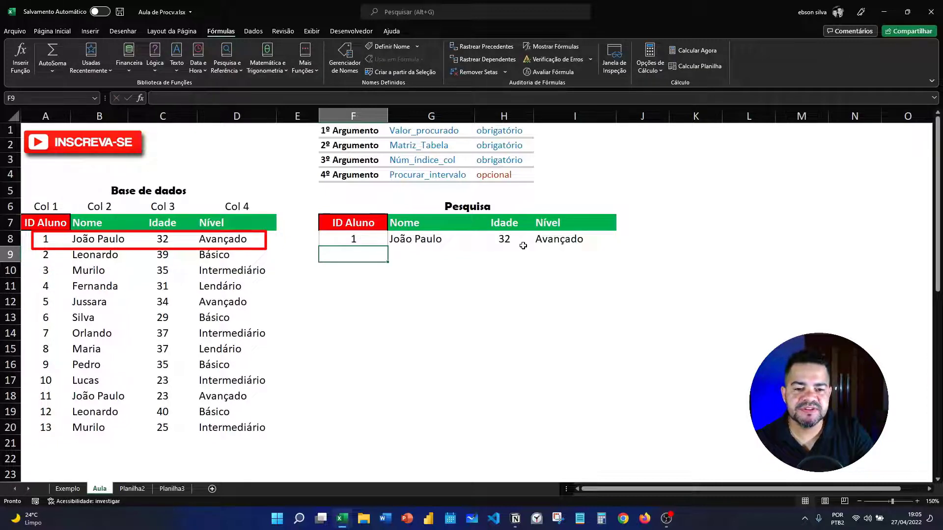
left_click(555, 241)
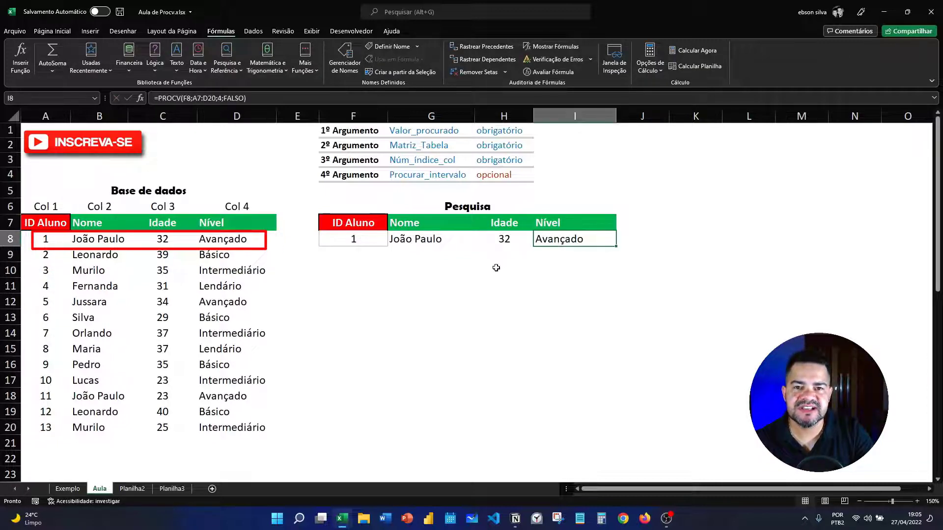